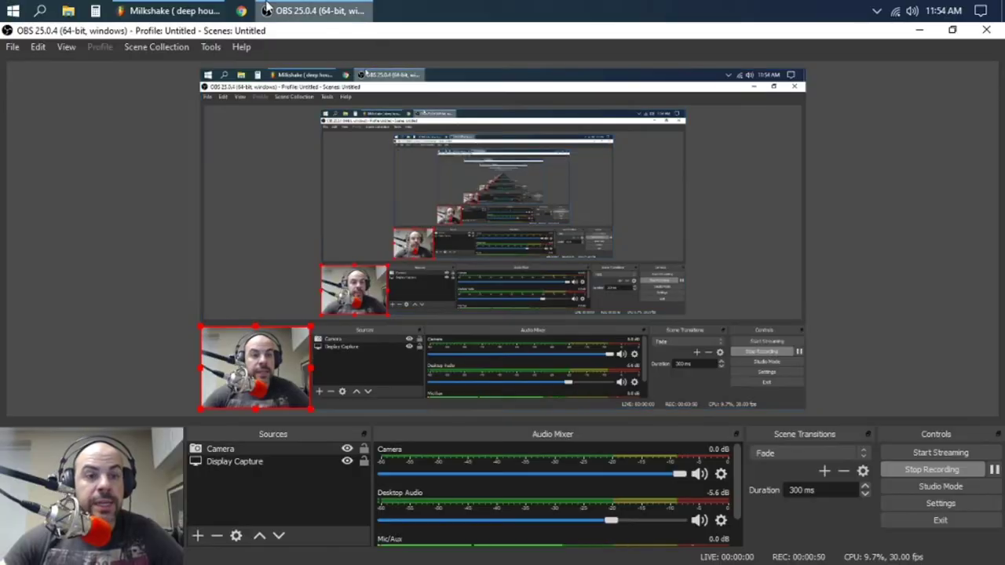
Keep FL Studio's audio device on Digidesign Mbox2 Analog 1/2 and return to the Milkshake playlist
mouse_move(192, 14)
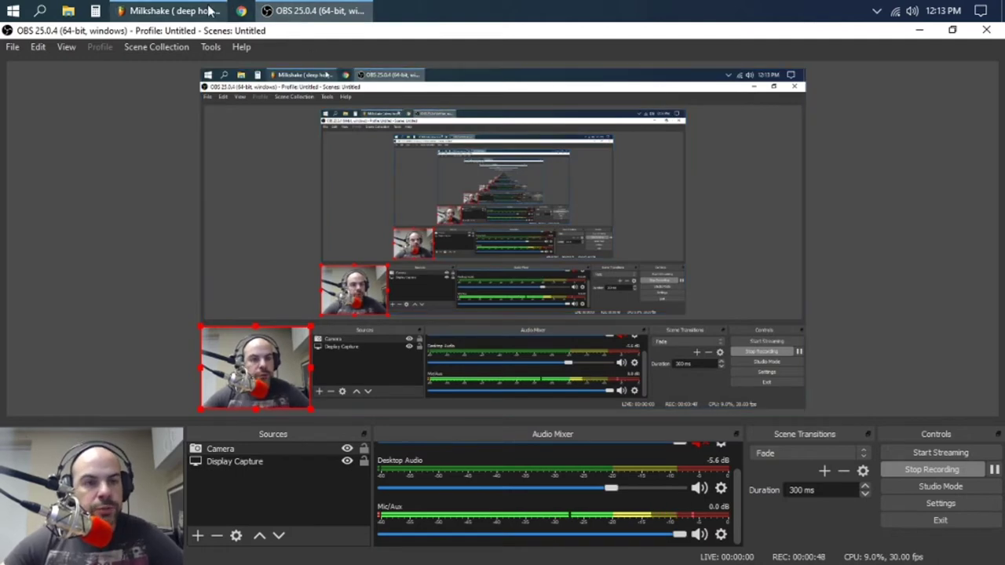
mouse_move(210, 9)
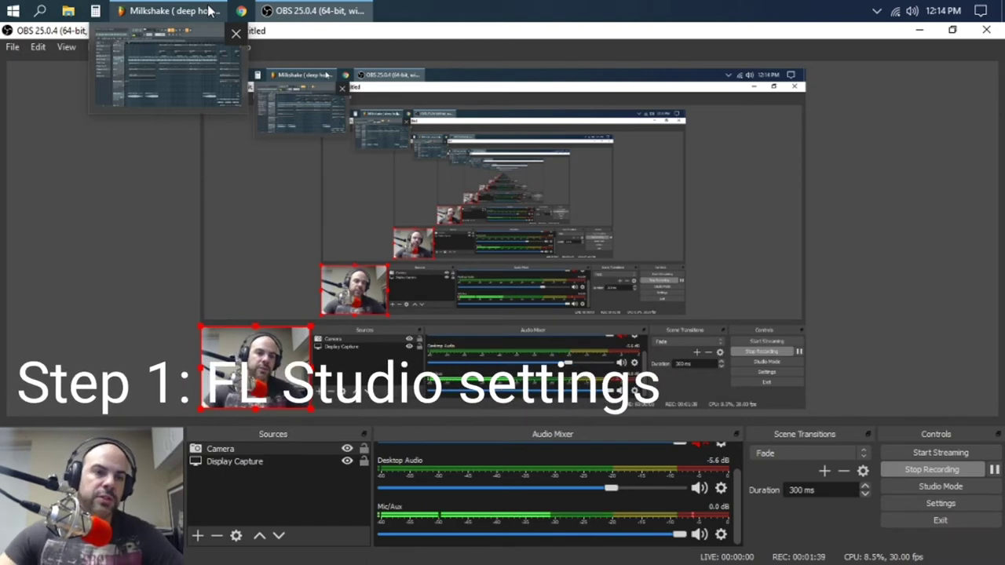
left_click(186, 33)
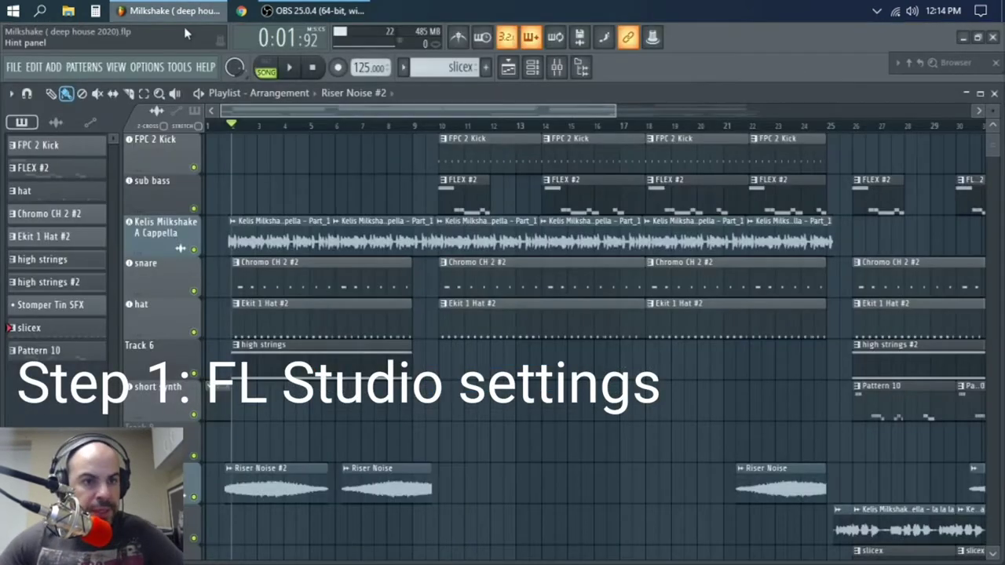
left_click(146, 67)
left_click(173, 116)
left_click(399, 111)
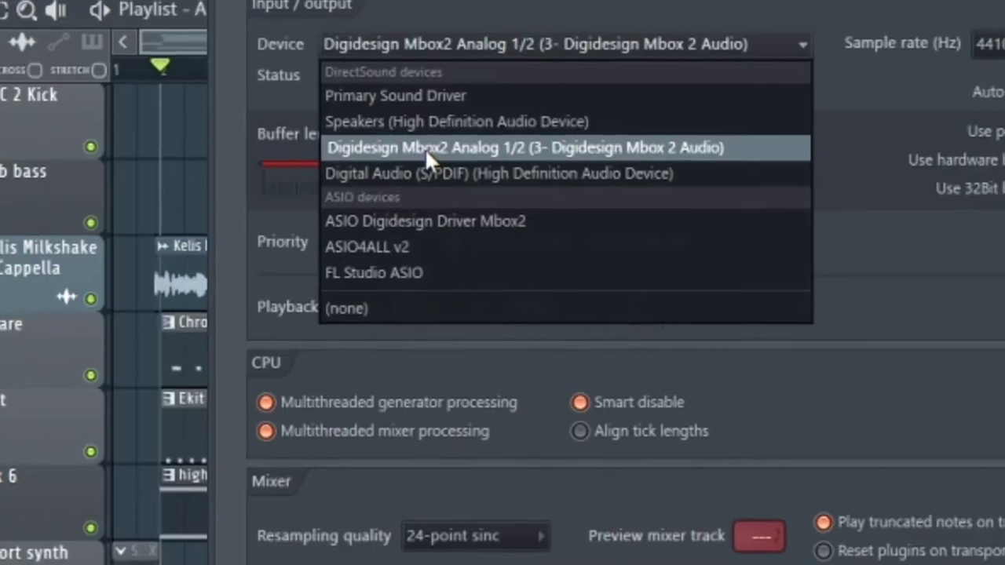
left_click(450, 123)
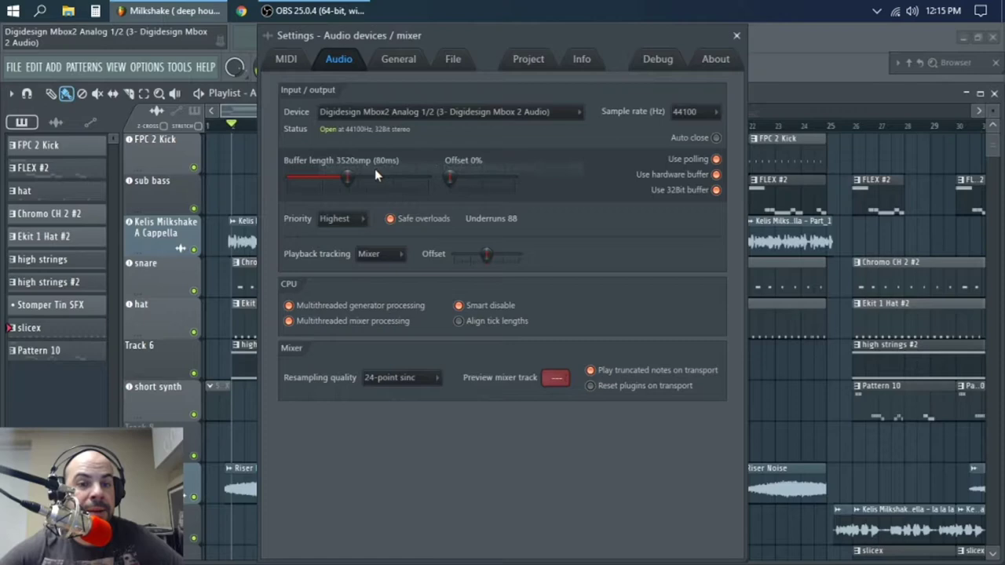
left_click(739, 33)
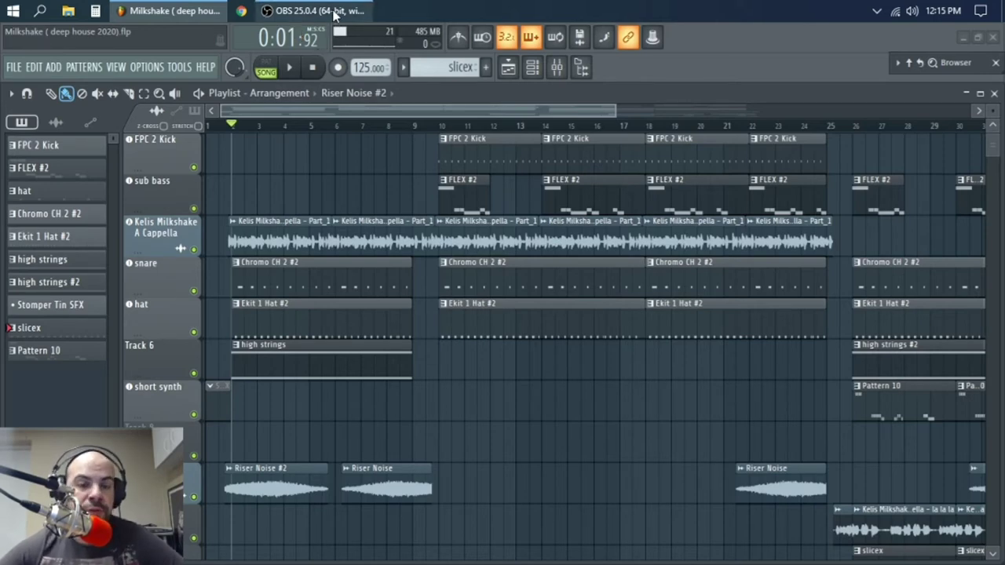
mouse_move(334, 14)
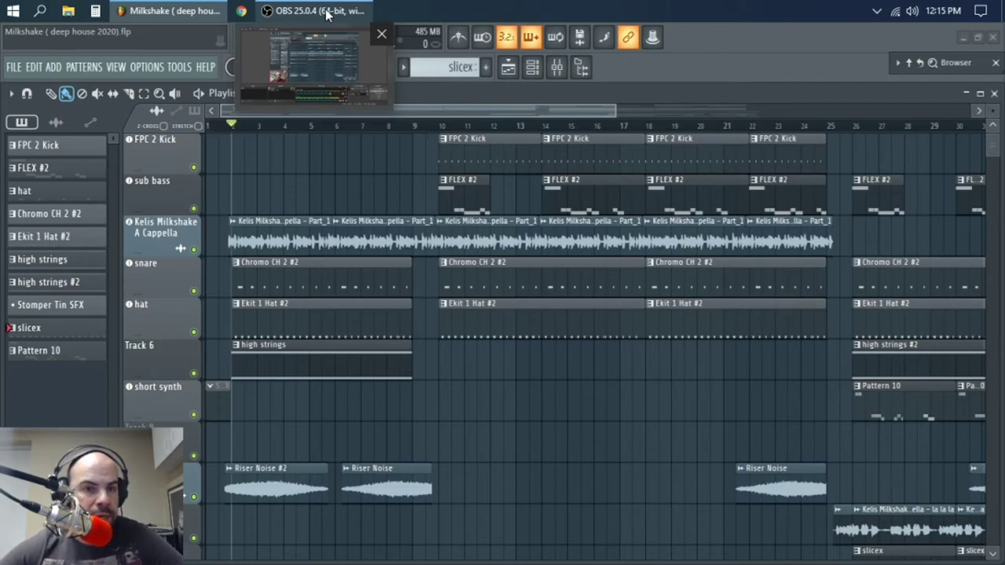
key("space")
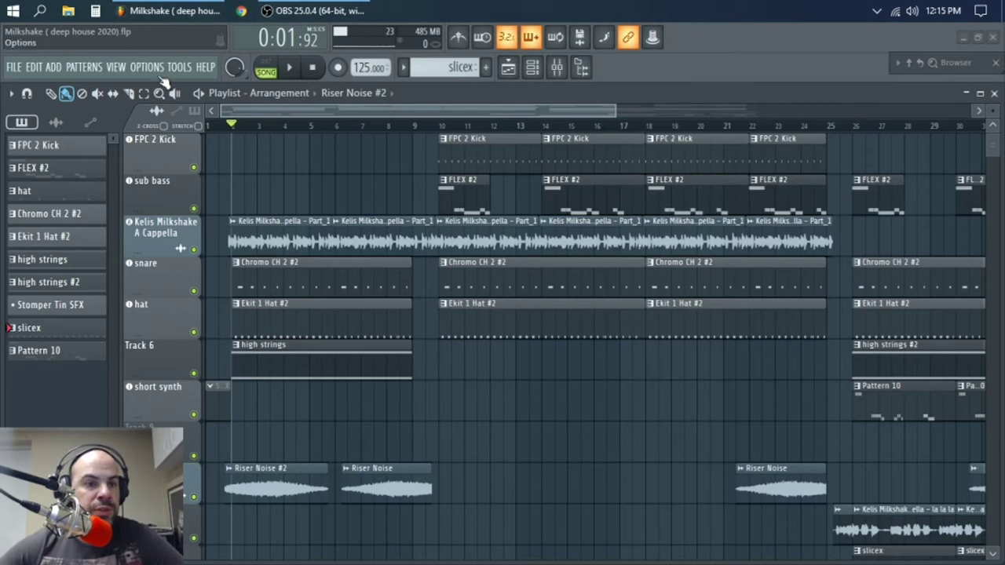
left_click(147, 66)
left_click(168, 114)
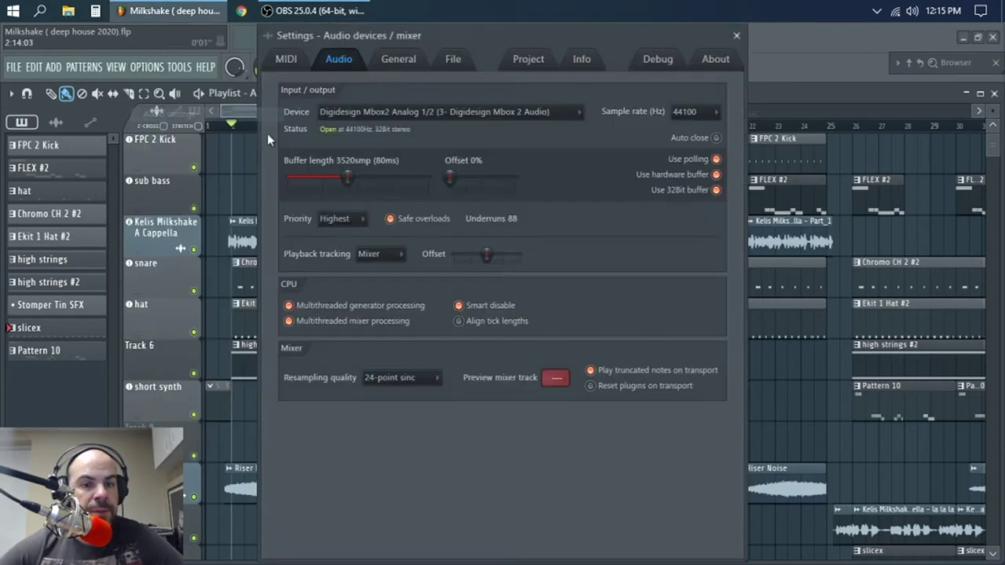
left_click(353, 111)
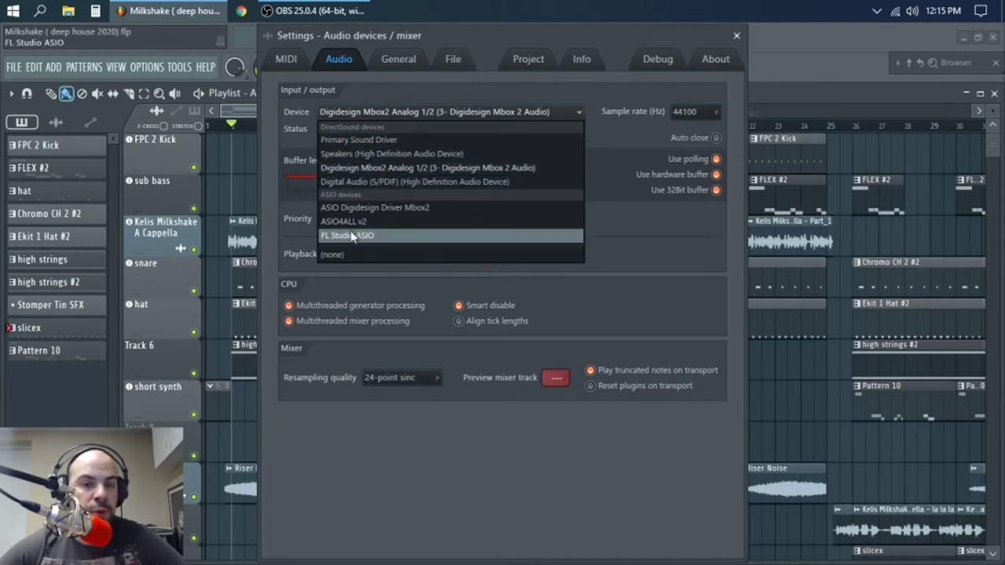
left_click(398, 175)
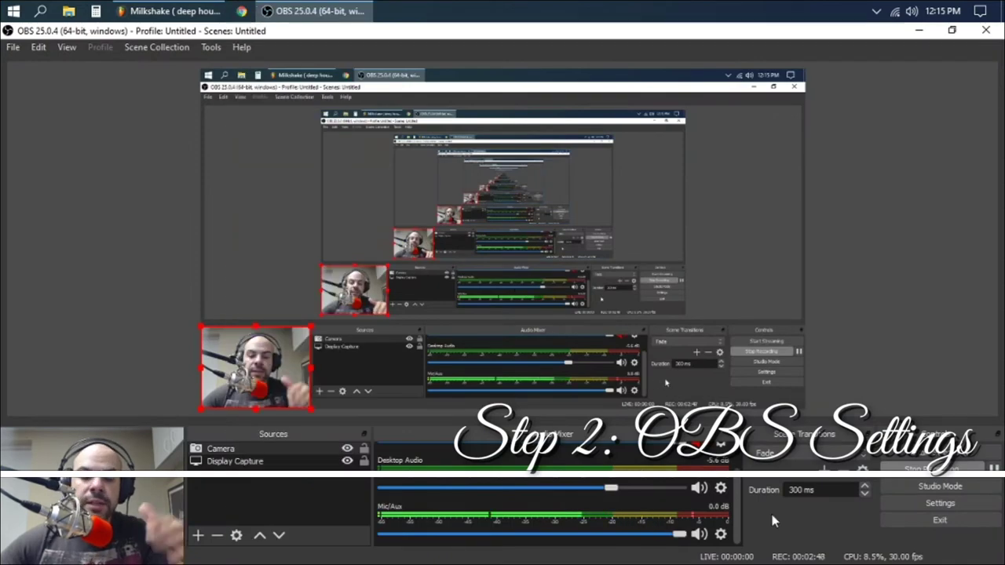
Review OBS's Recording output settings for audio tracks 1 and 2
left_click(908, 508)
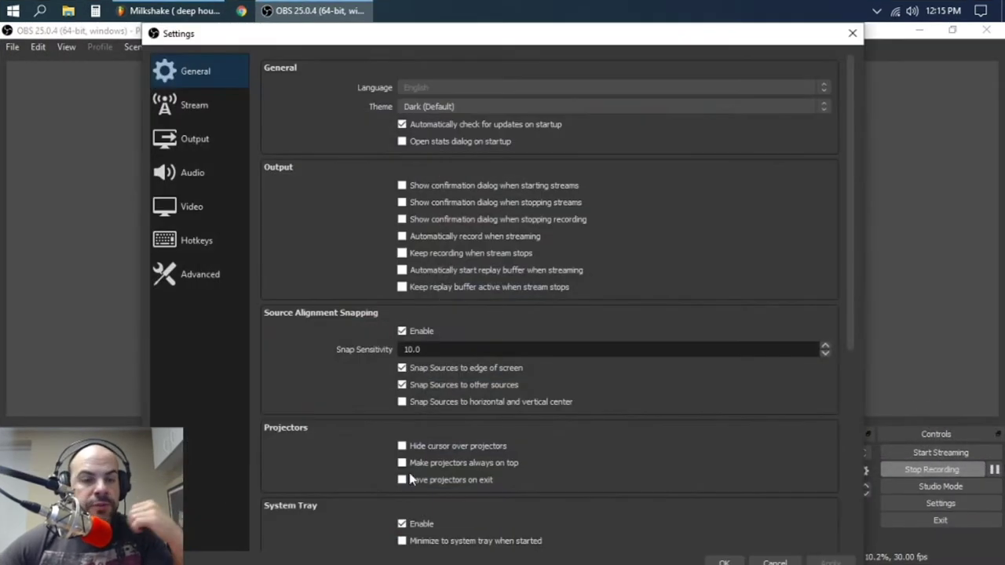
left_click(200, 142)
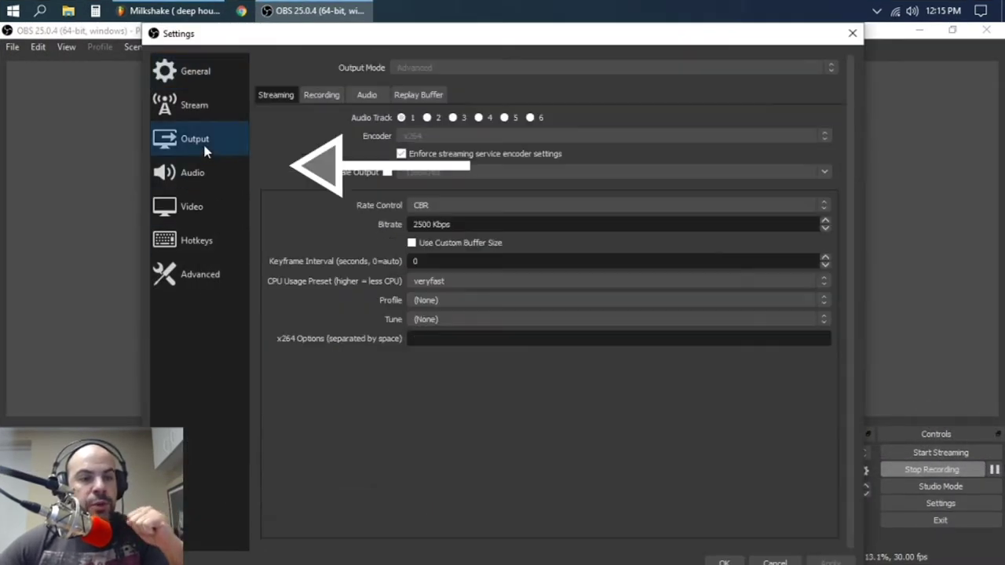
left_click(325, 95)
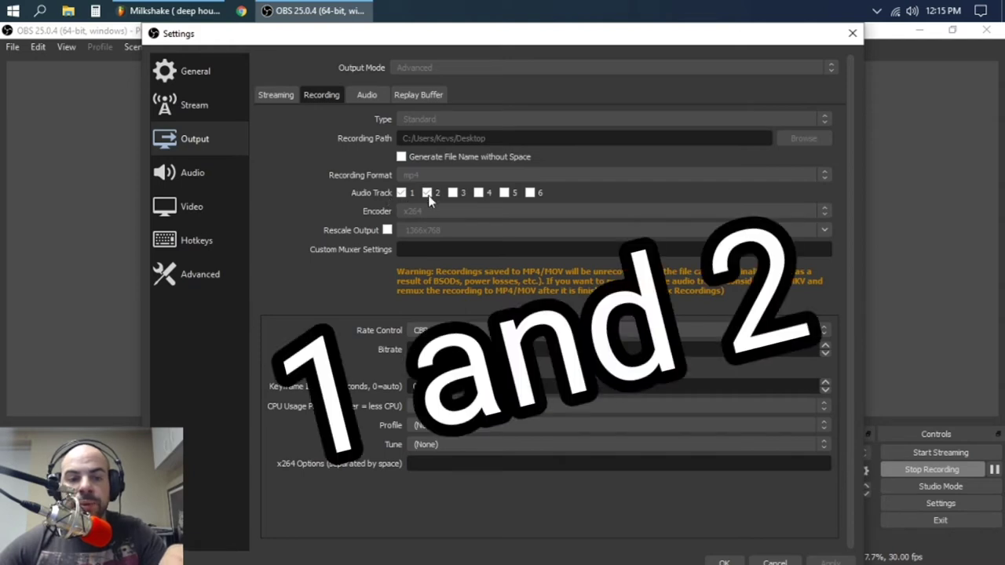
Set Desktop Audio and Mic/Auxiliary Audio to Digidesign Mbox2 Analog 1/2 and save the settings
left_click(198, 176)
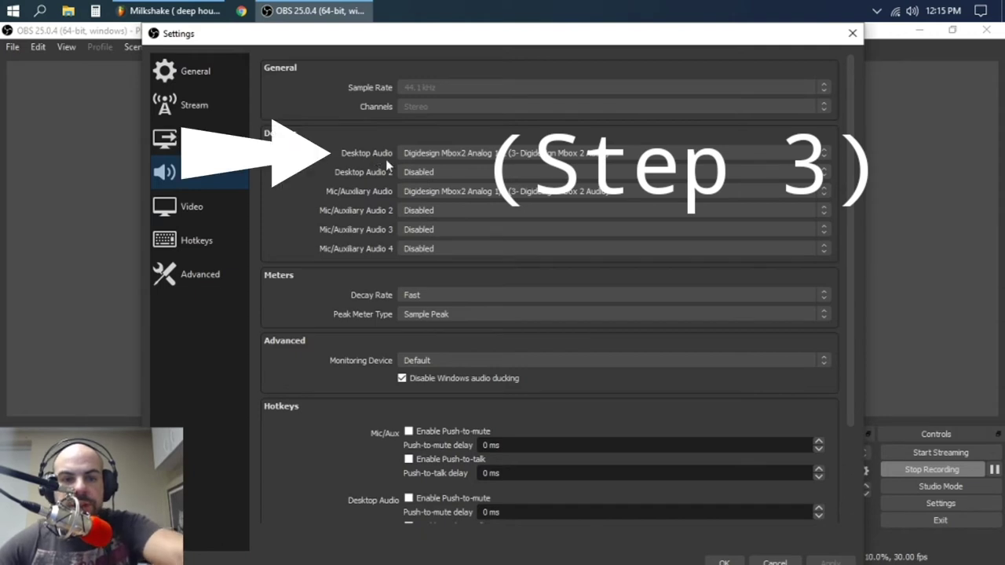
left_click(429, 154)
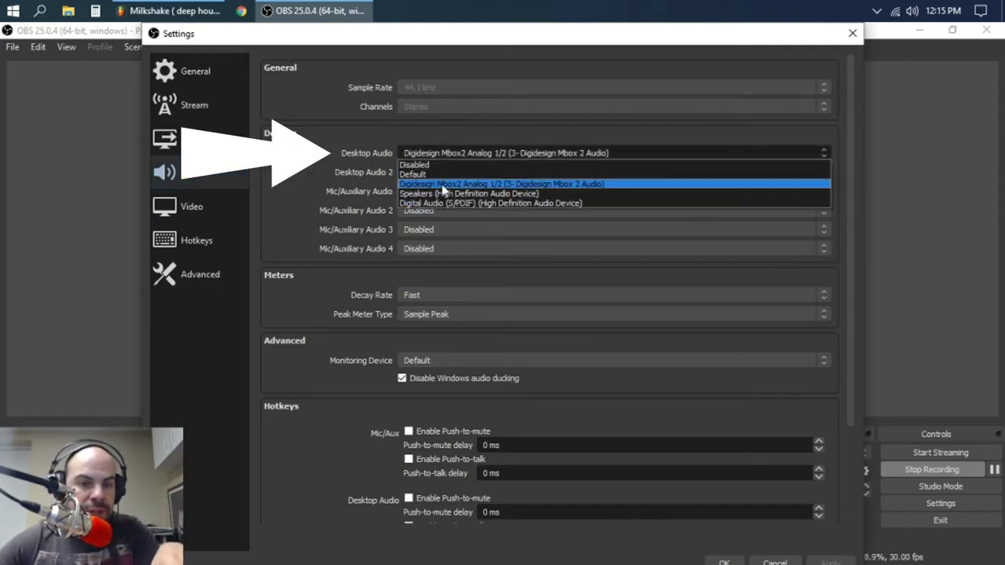
left_click(446, 186)
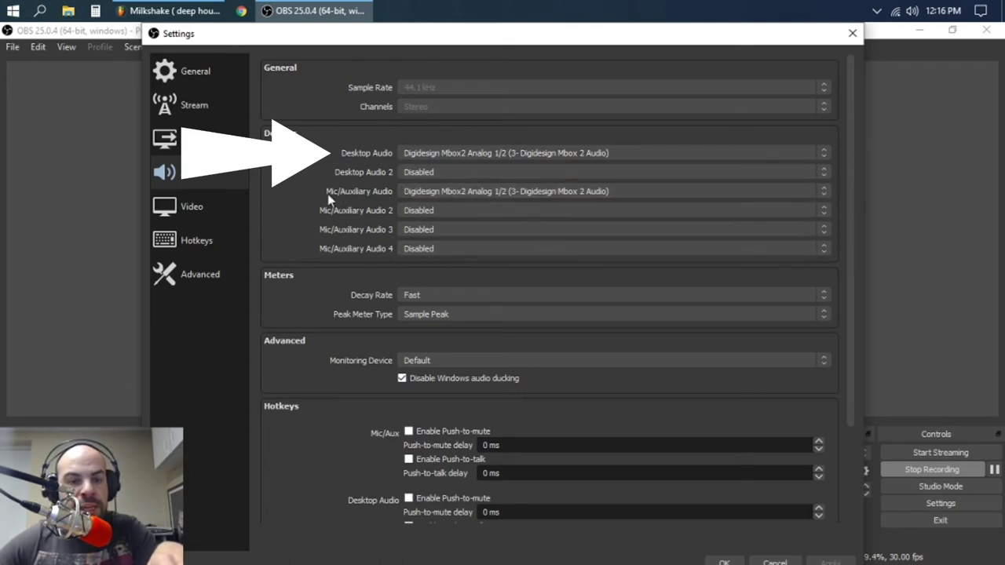
left_click(432, 189)
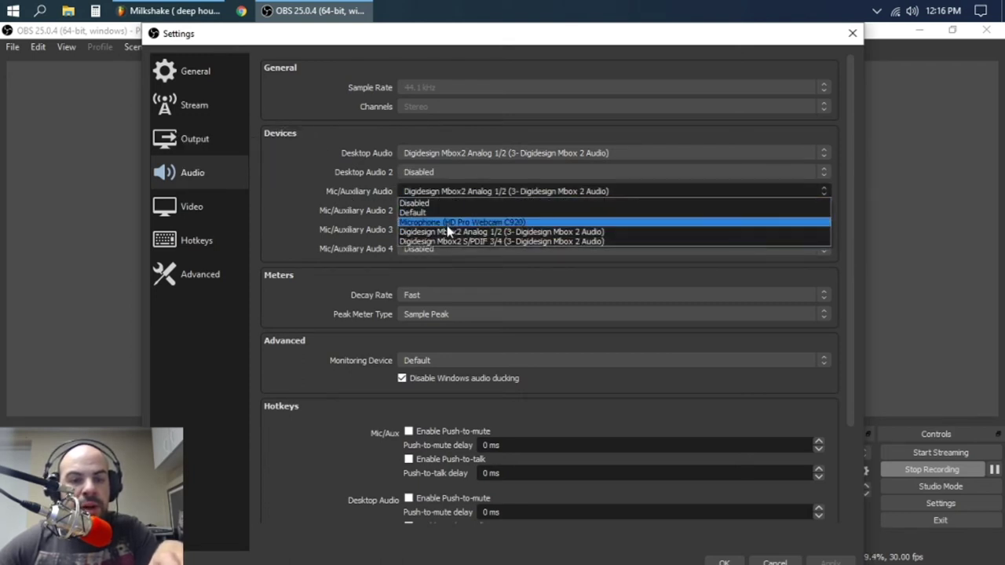
left_click(444, 229)
left_click(724, 563)
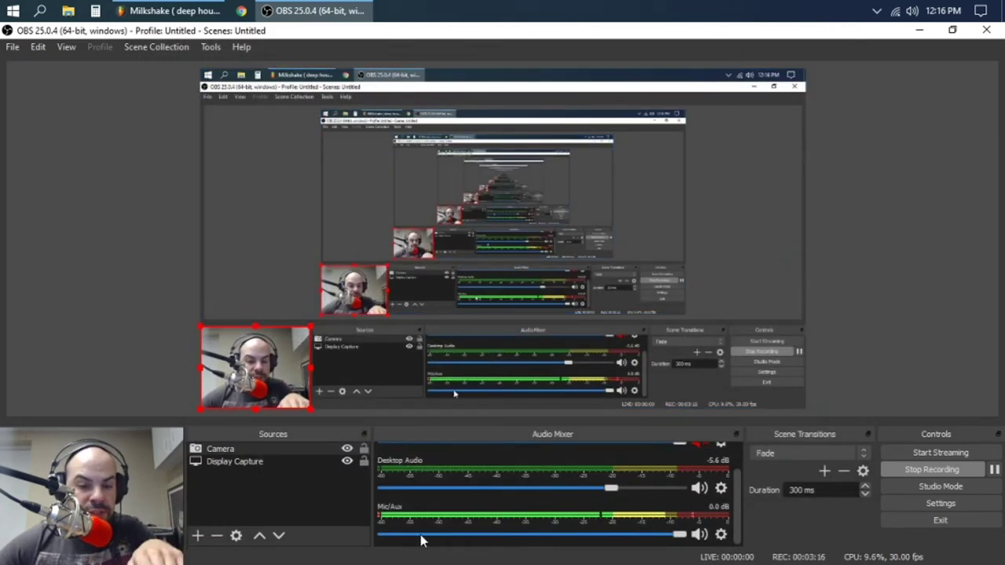
Set the Desktop Audio source's device to Mbox2 Analog 1/2 in its properties
left_click(720, 488)
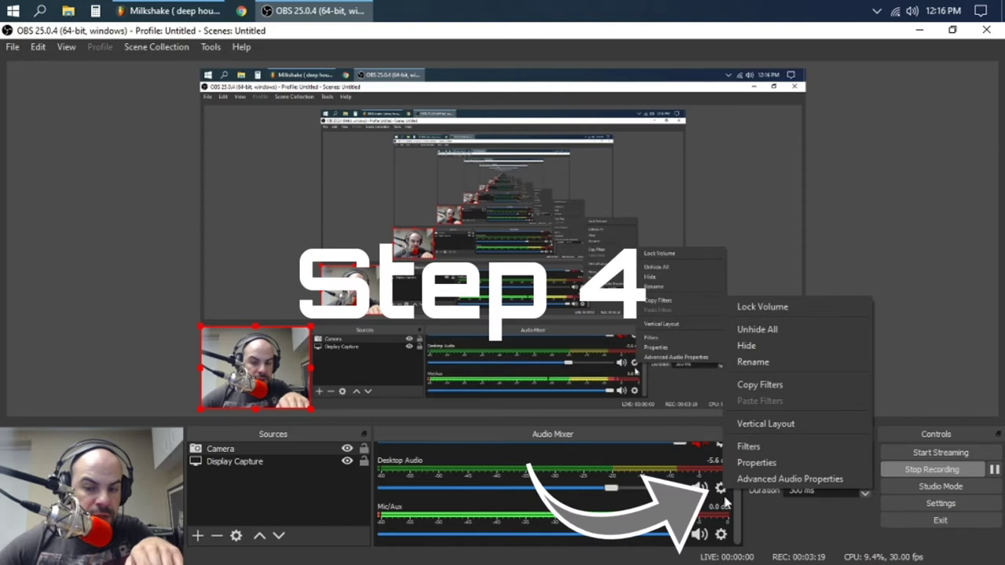
left_click(761, 469)
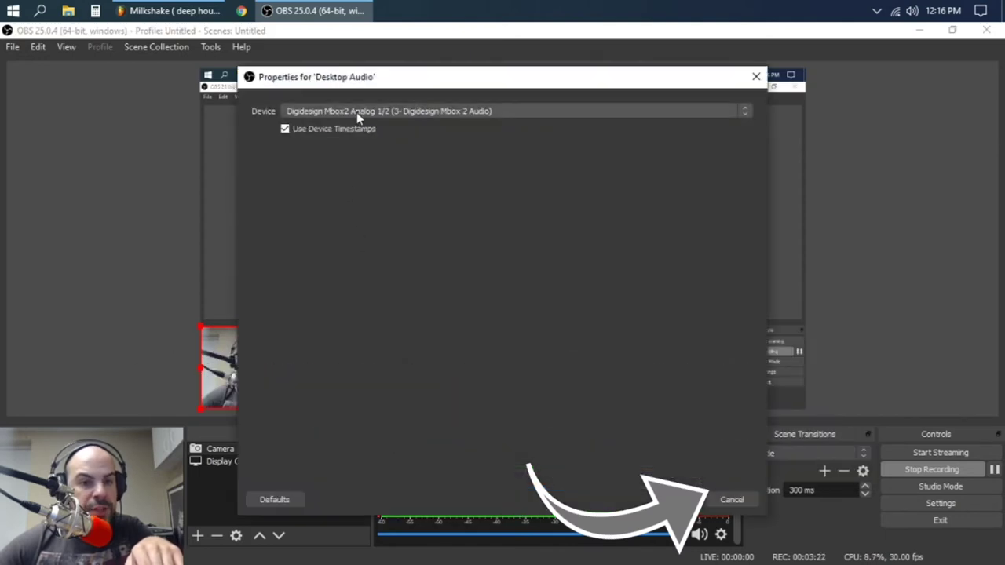
left_click(286, 112)
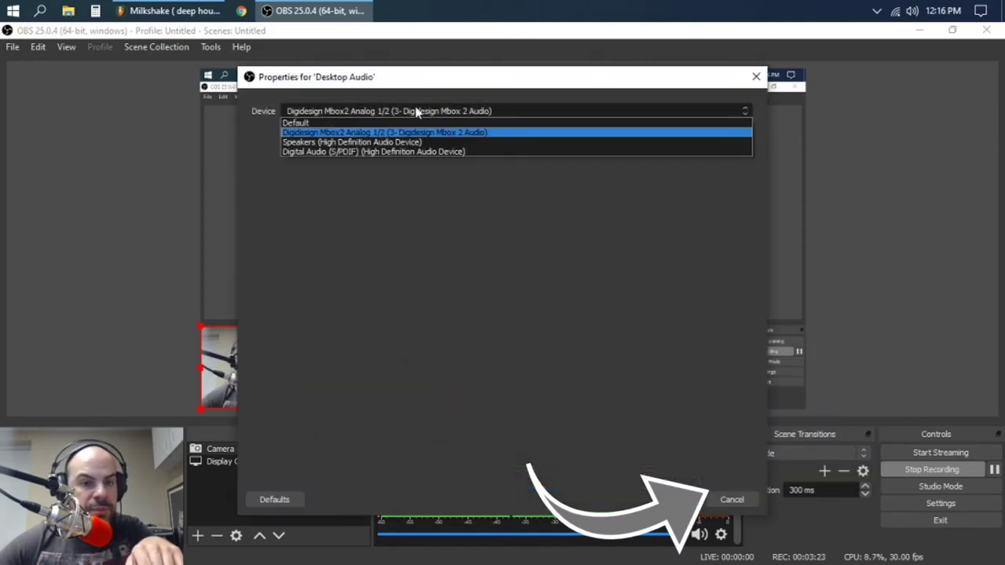
left_click(319, 133)
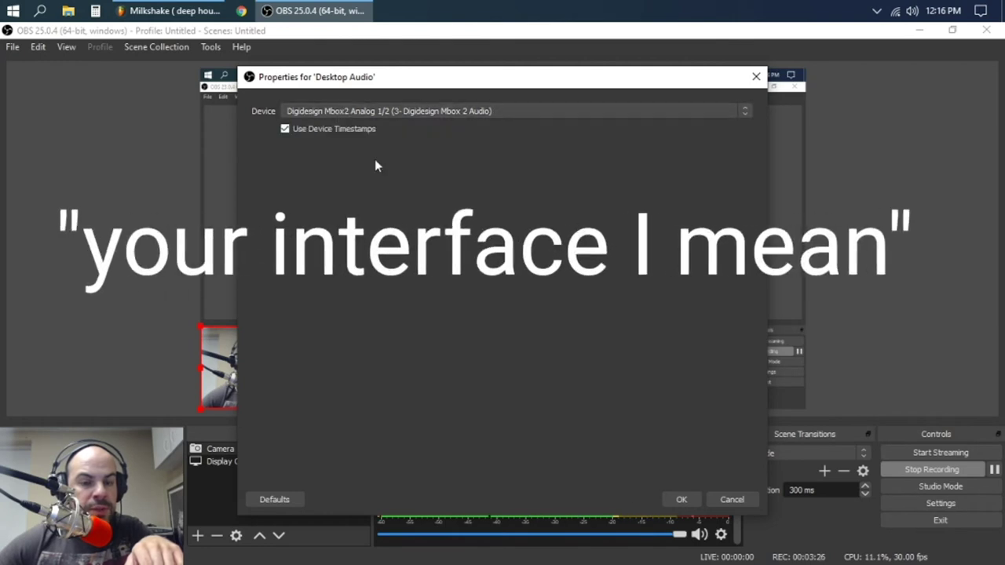
left_click(681, 499)
Set the Mic/Aux source's input device to Mbox2 Analog 1/2 in its properties
left_click(717, 535)
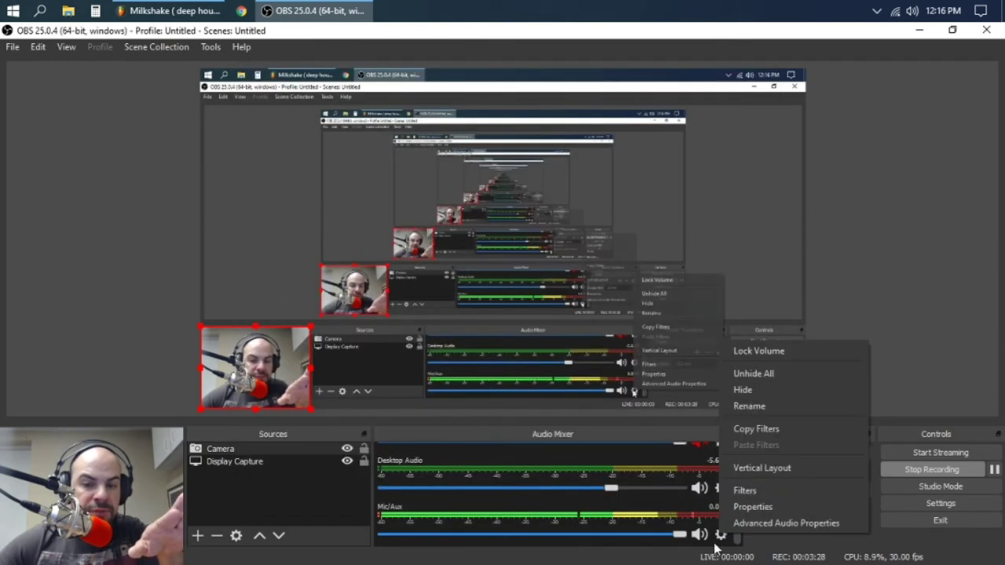
left_click(775, 506)
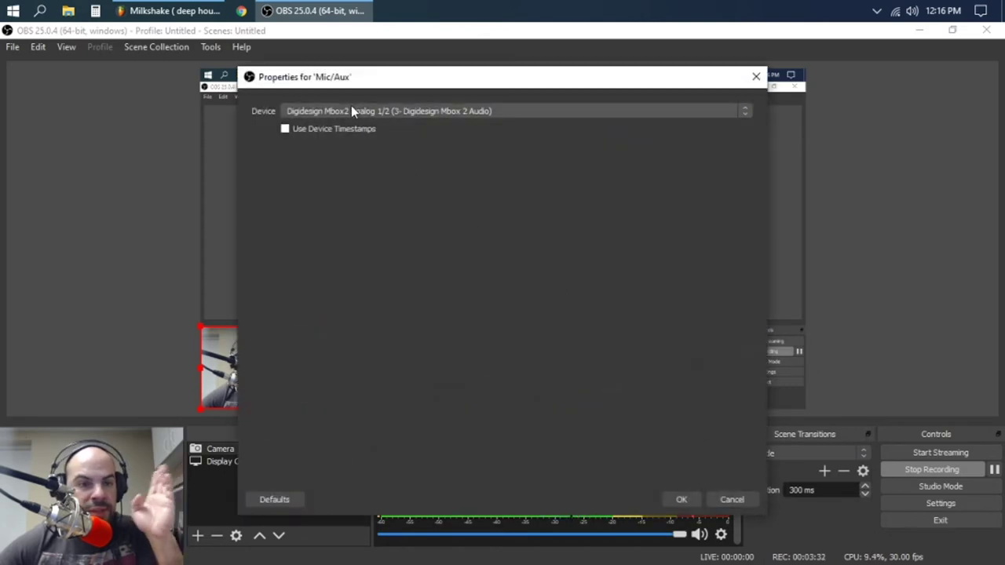
left_click(352, 107)
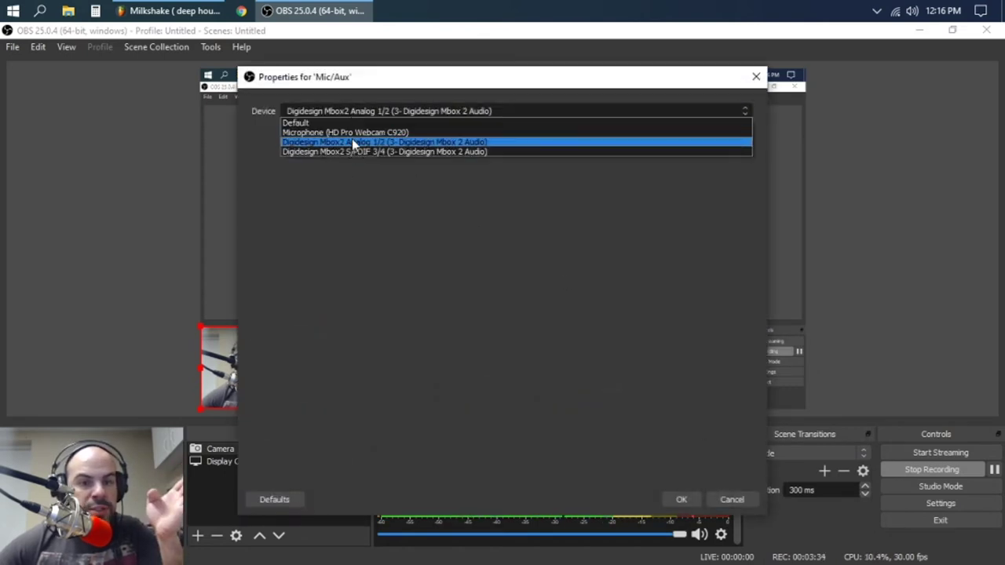
left_click(354, 143)
left_click(678, 499)
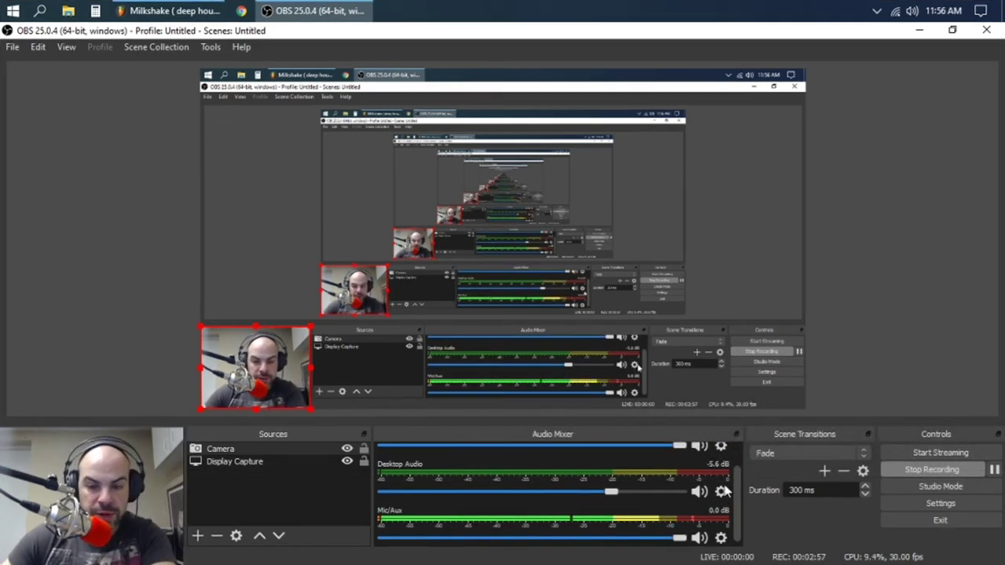
Reconfirm Digidesign Mbox2 Analog 1/2 as the Desktop Audio device
left_click(722, 493)
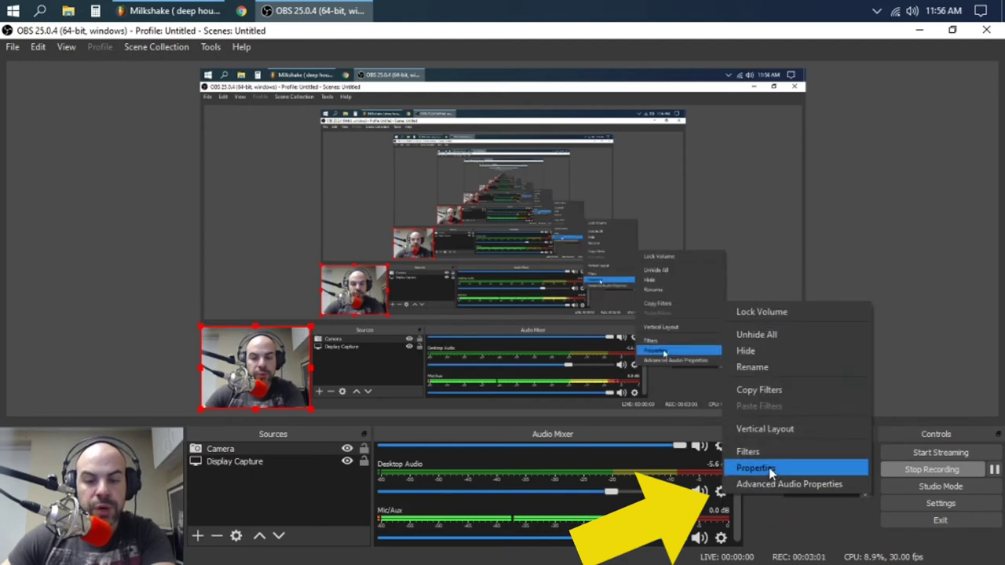
left_click(755, 468)
left_click(306, 112)
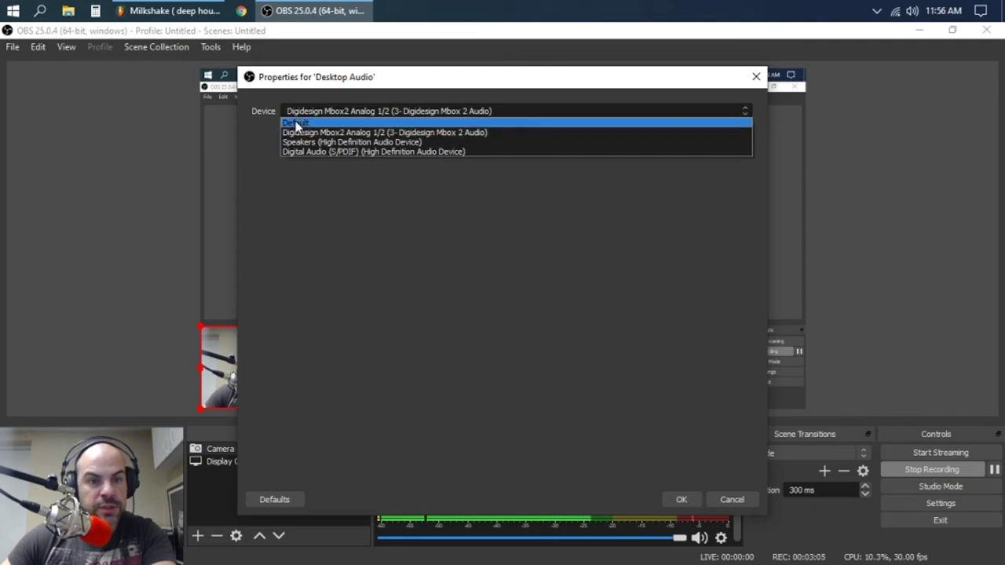
left_click(305, 132)
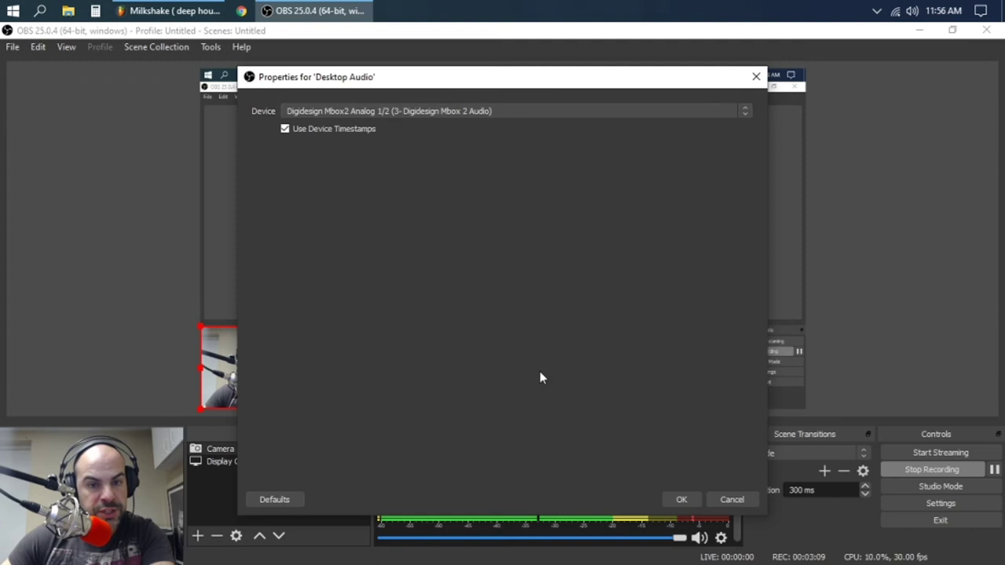
left_click(680, 499)
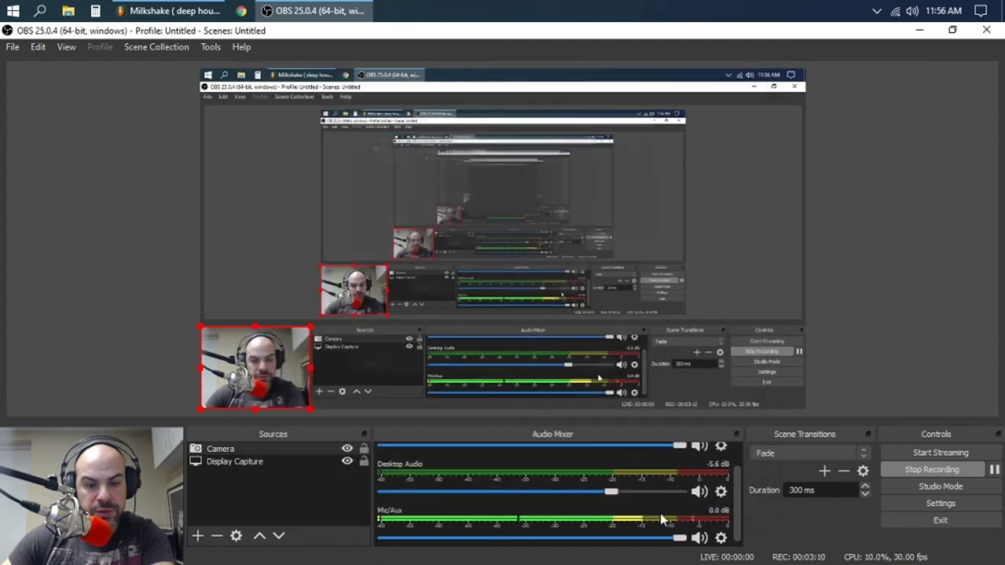
Check the Mic/Aux properties and keep its Mbox2 device unchanged
left_click(720, 538)
left_click(752, 508)
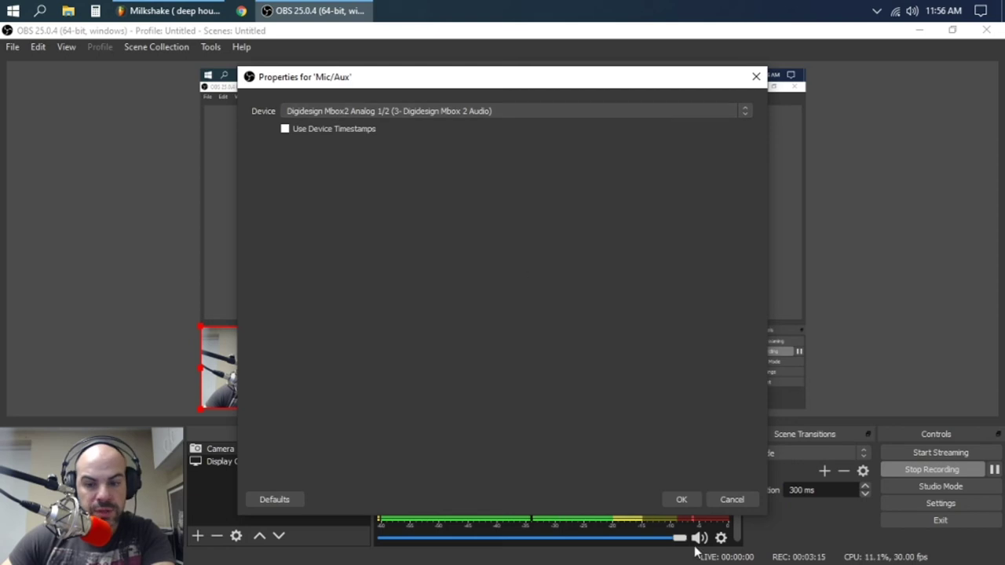
left_click(682, 499)
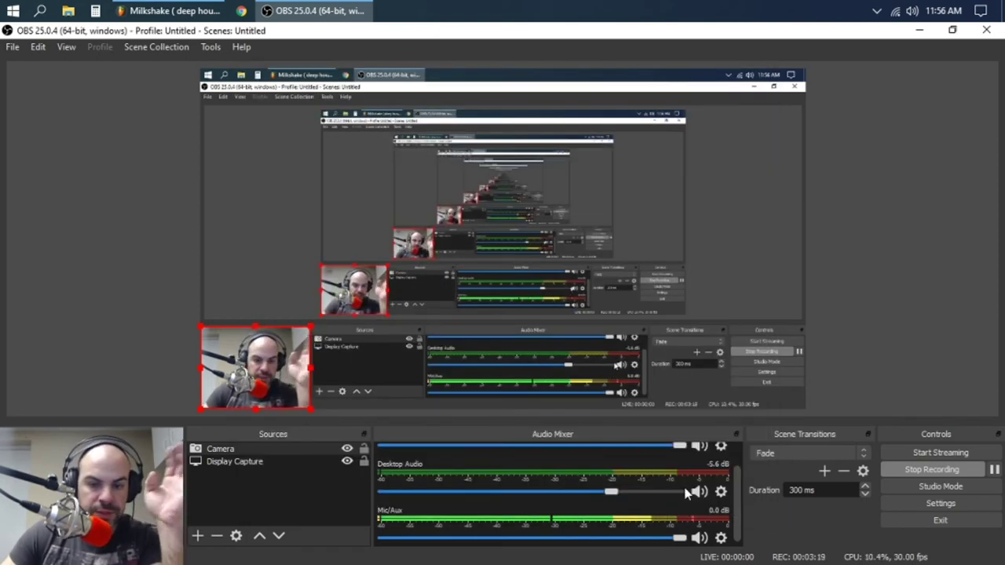
Mute the Camera's audio in the mixer and bring the FL Studio project forward
scroll(734, 494, "up", 1)
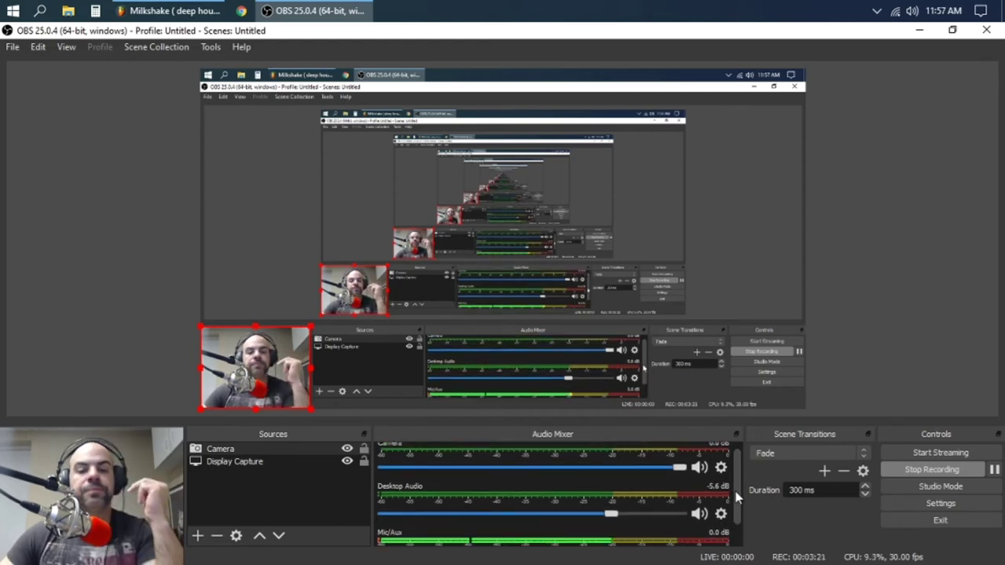
scroll(735, 493, "up", 1)
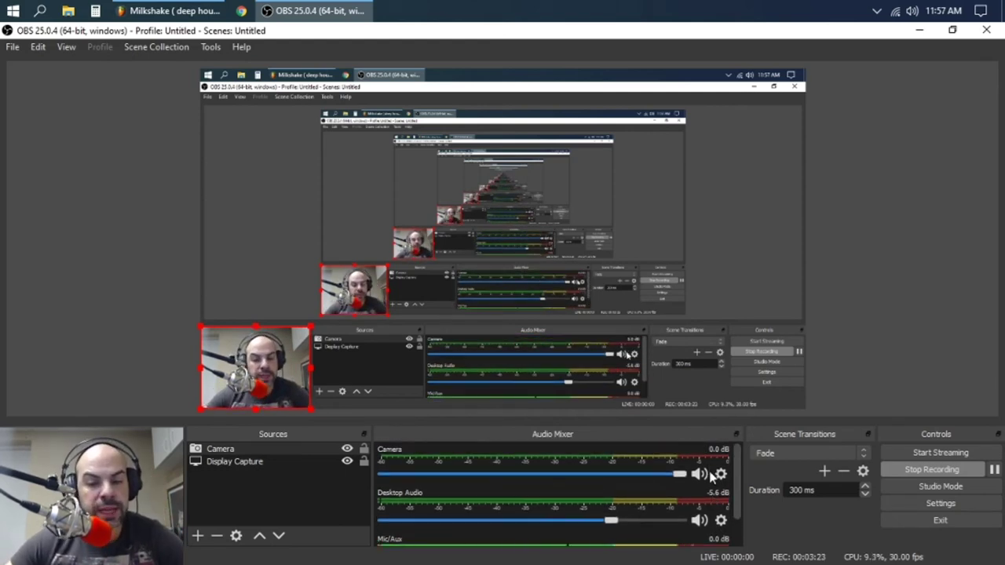
left_click(701, 473)
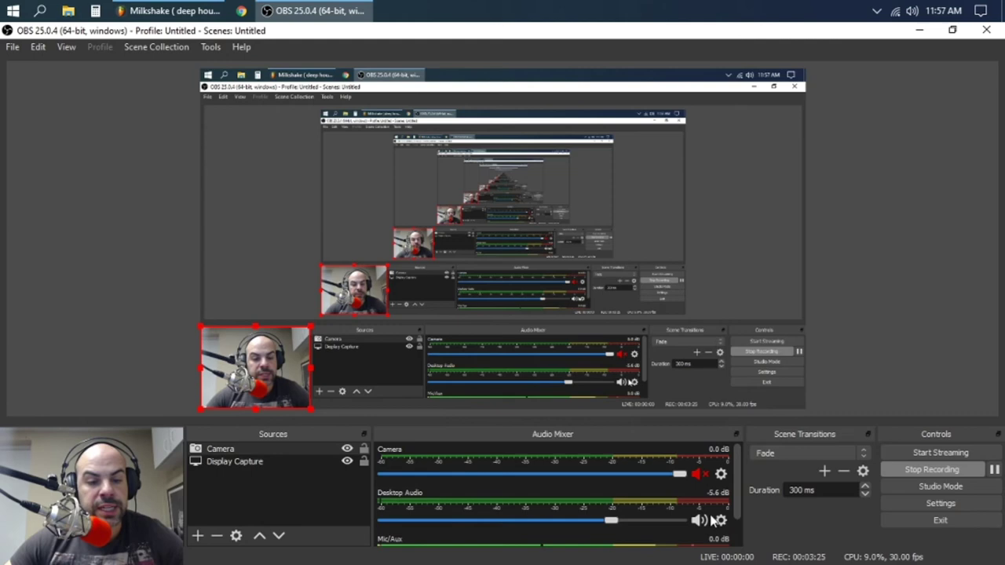
left_click(206, 11)
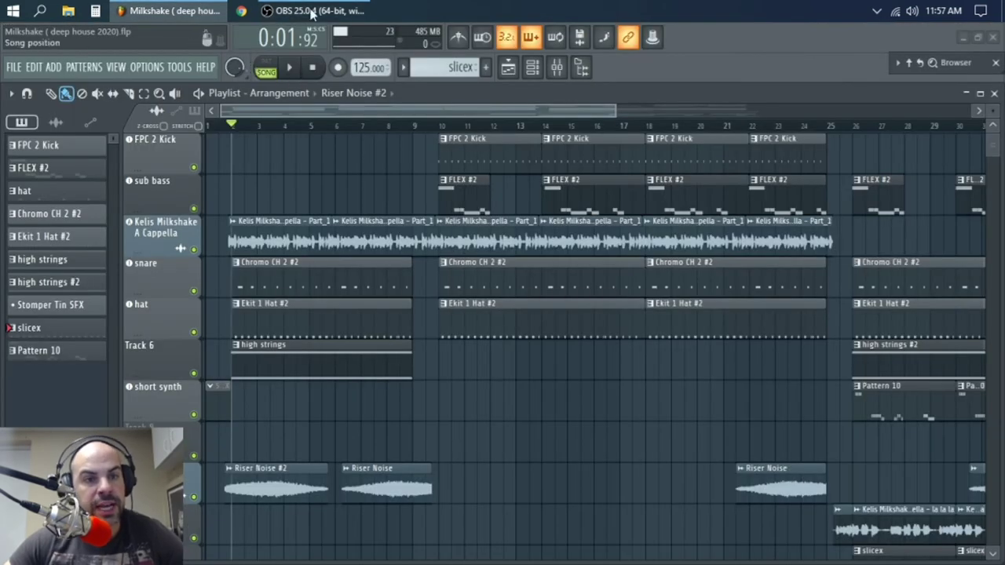
Play the Milkshake song, watch OBS's Desktop Audio meter react, then stop playback and return to OBS
left_click(312, 11)
left_click(208, 11)
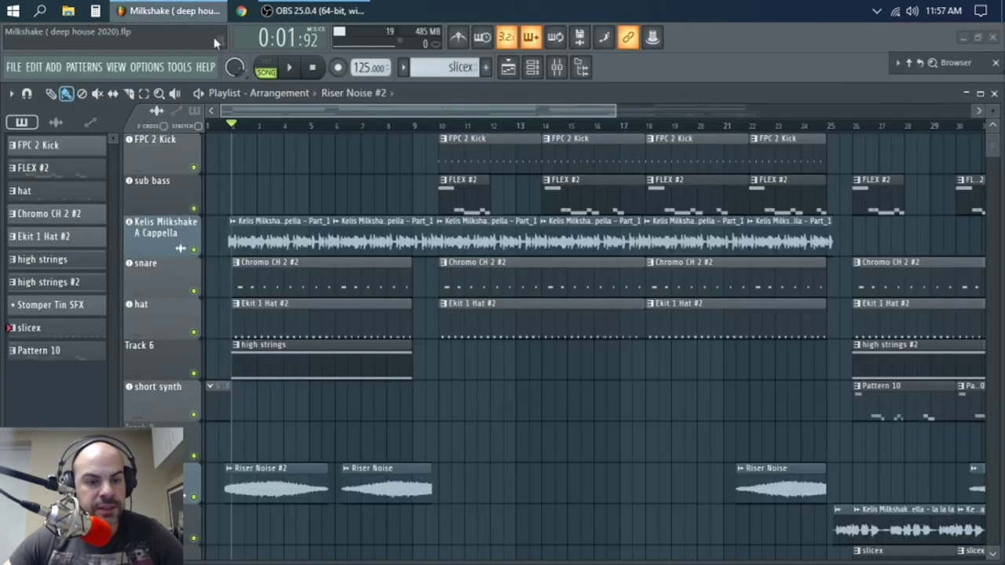
left_click(294, 69)
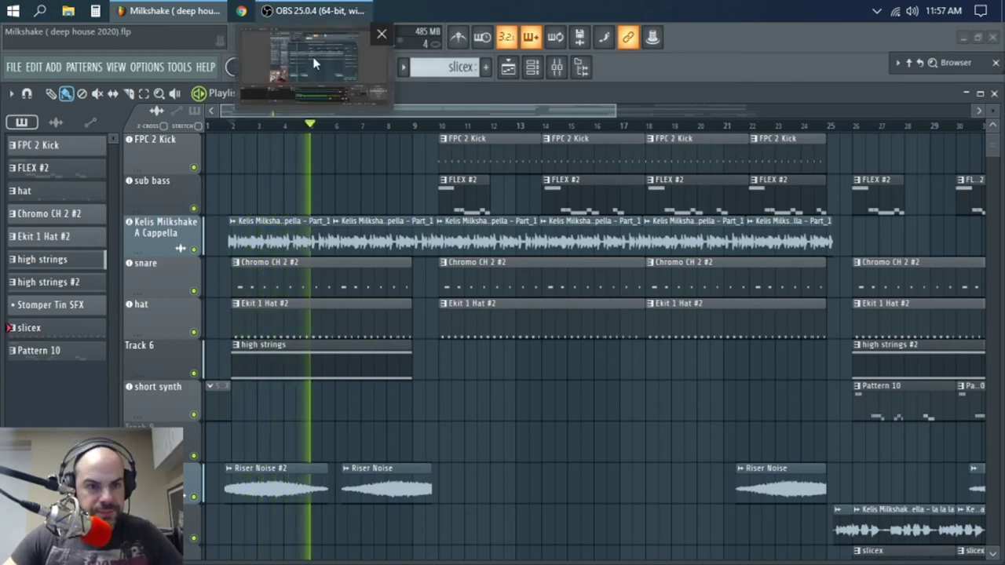
left_click(296, 10)
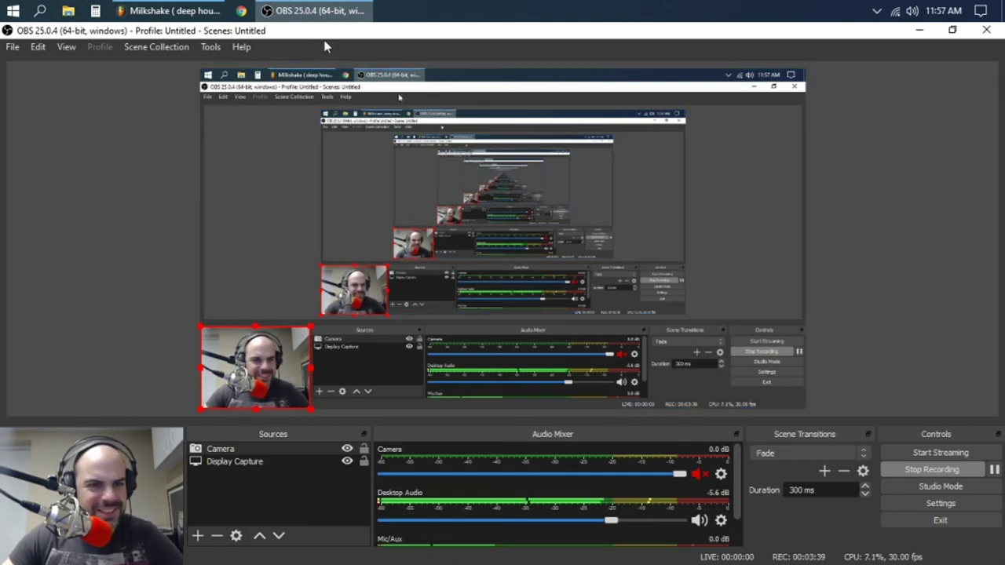
left_click(169, 11)
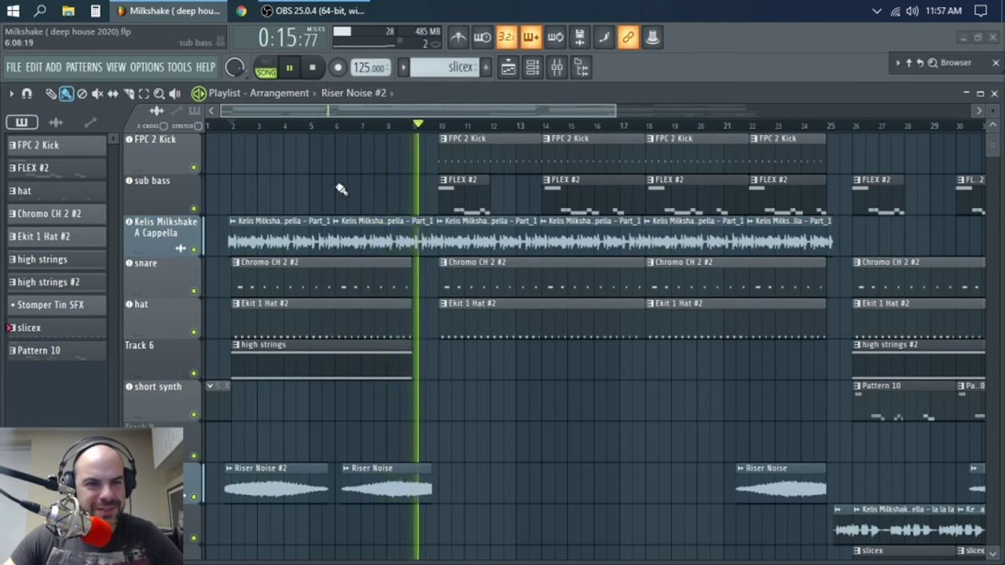
left_click(312, 69)
left_click(314, 11)
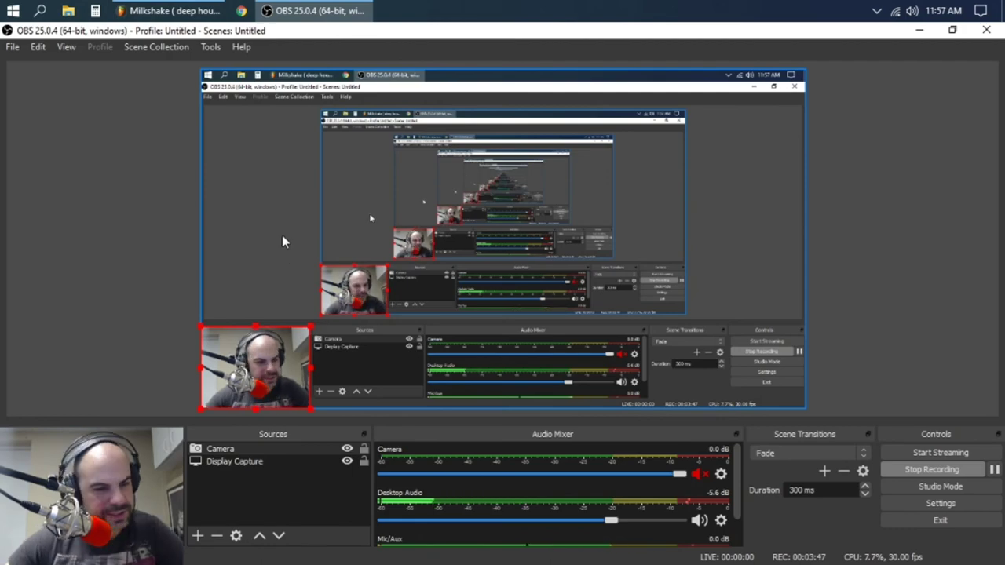